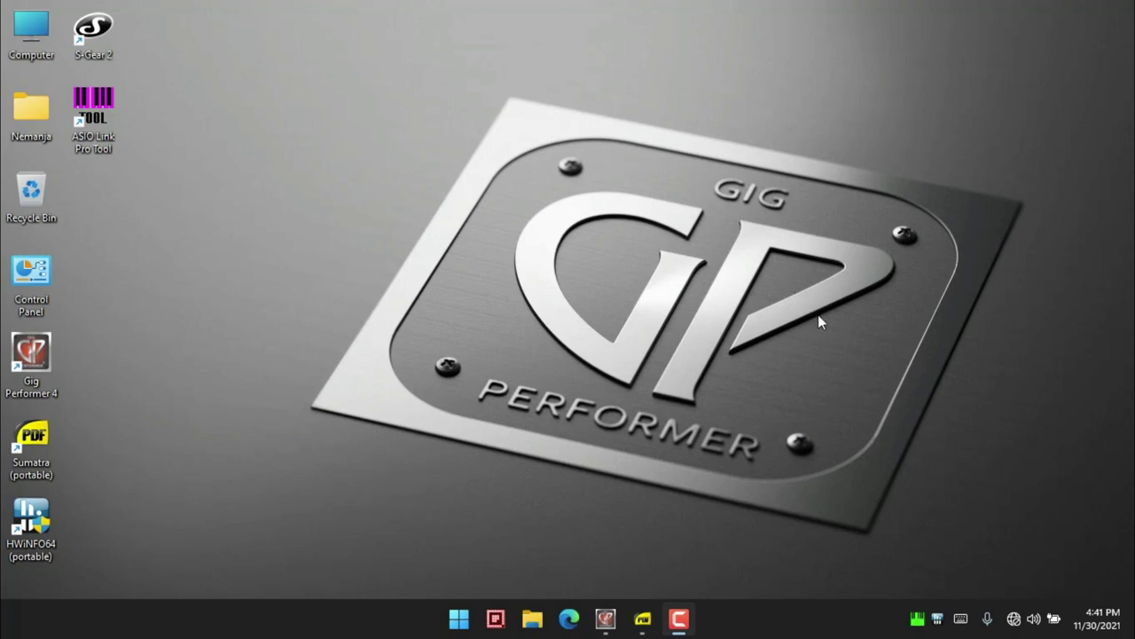
# Bring up the HWiNFO64 hardware summary, then close the System Summary window.
pyautogui.click(938, 618)
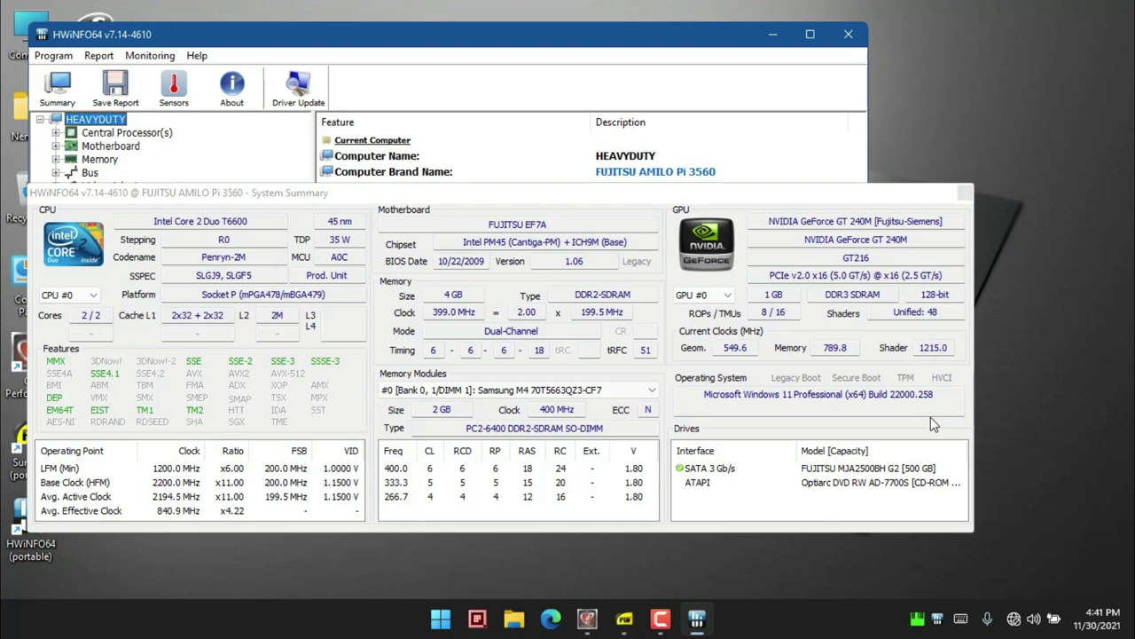
pyautogui.click(965, 194)
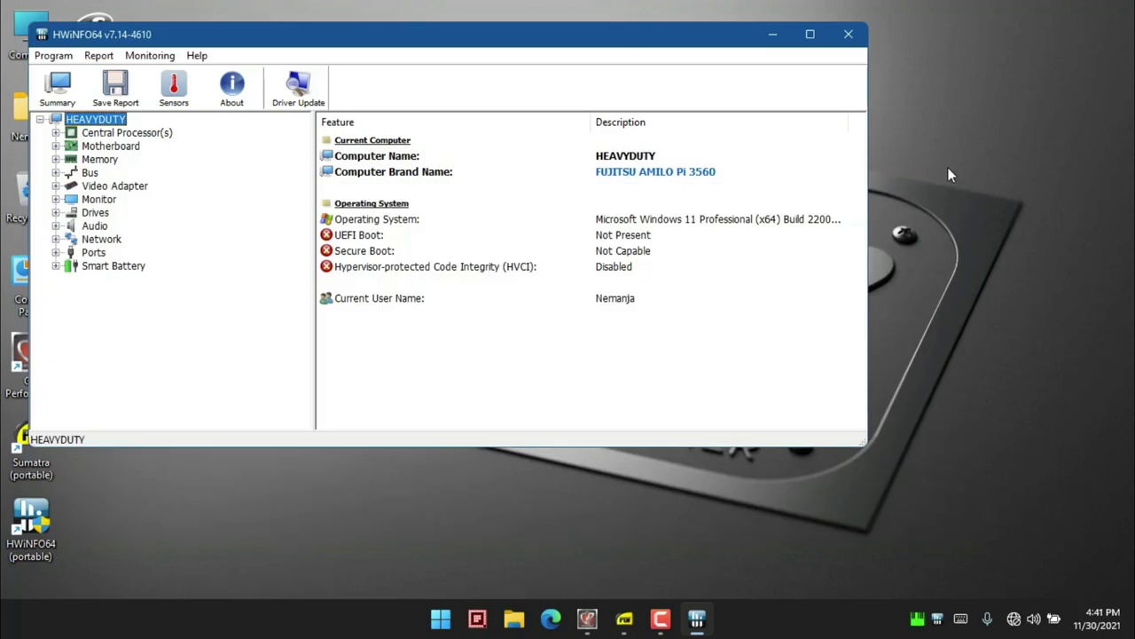
pyautogui.click(854, 39)
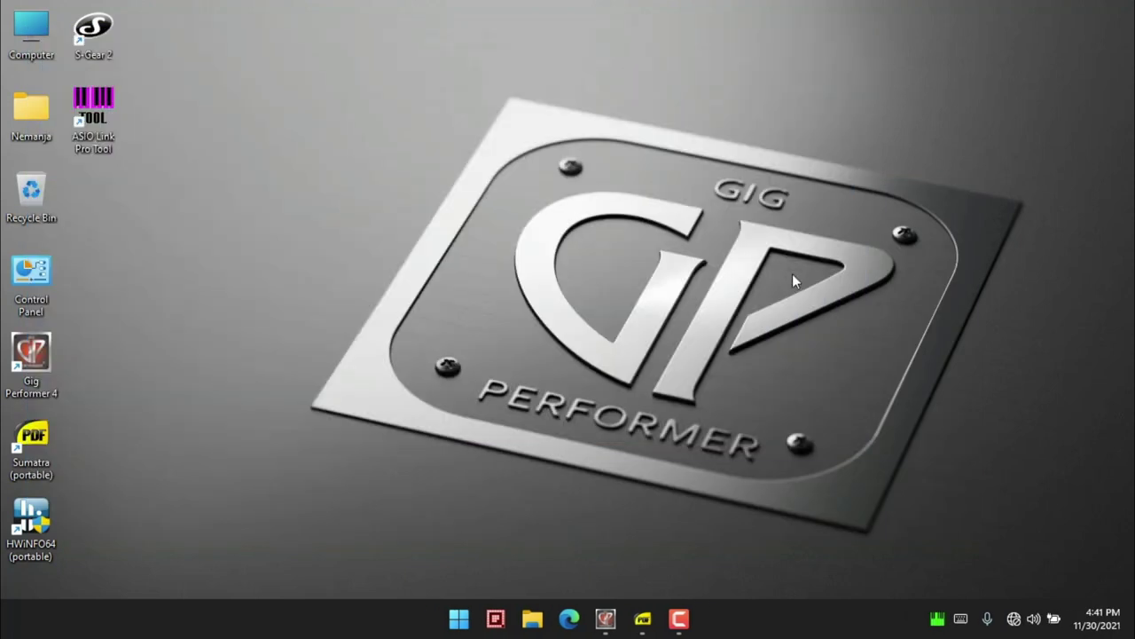
pyautogui.click(642, 619)
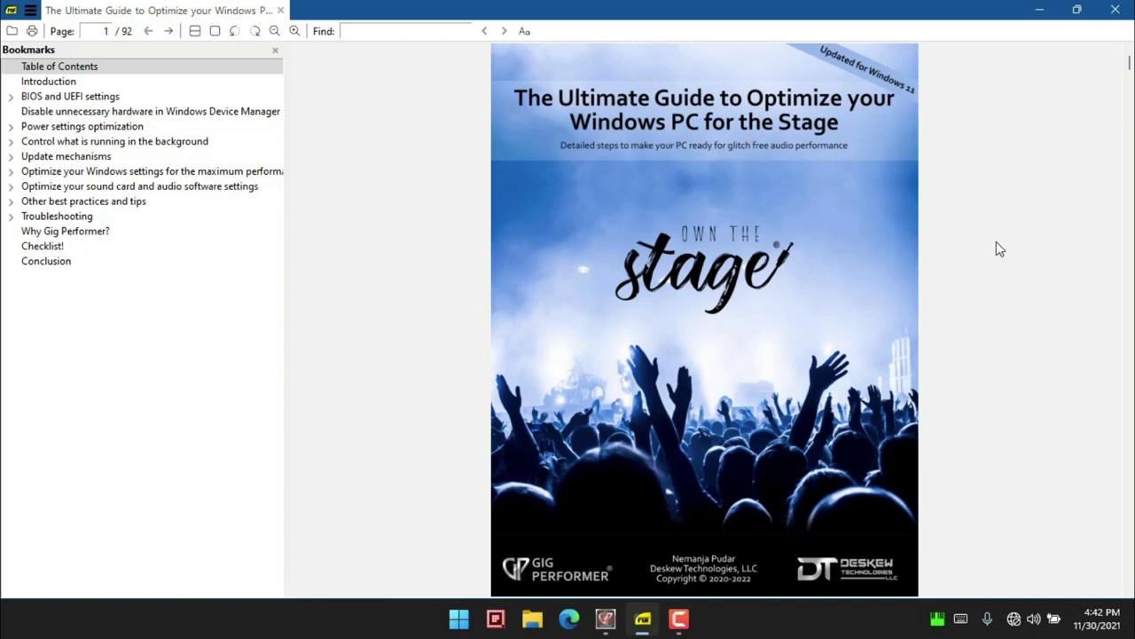
pyautogui.click(1115, 10)
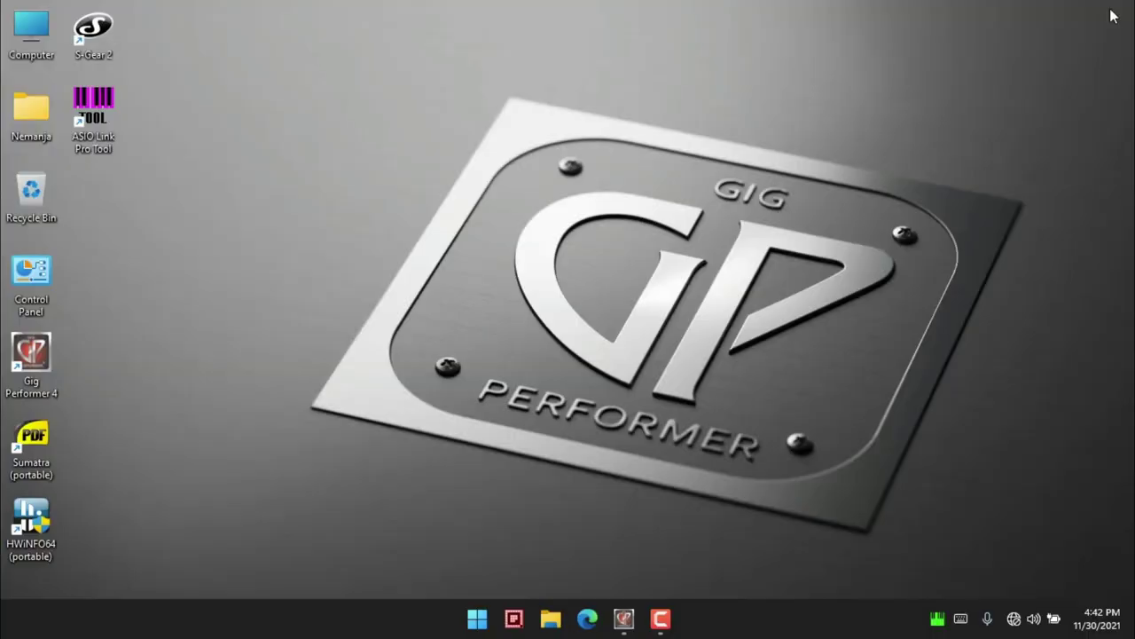
# Restore Gig Performer and show the Clean rackspace full screen.
pyautogui.click(624, 625)
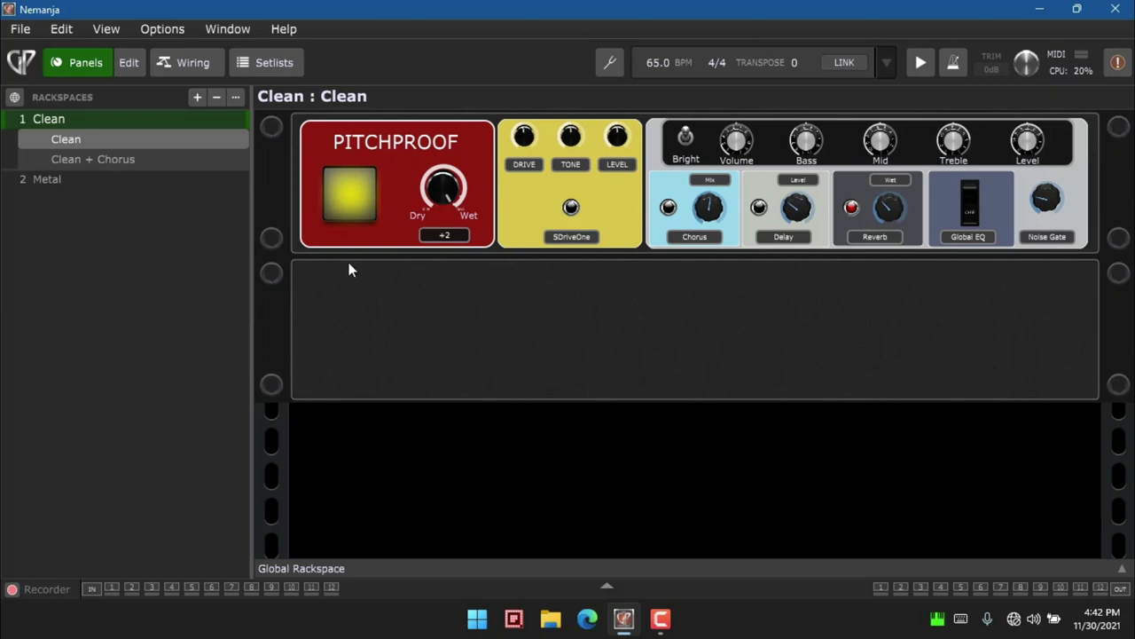
pyautogui.click(22, 62)
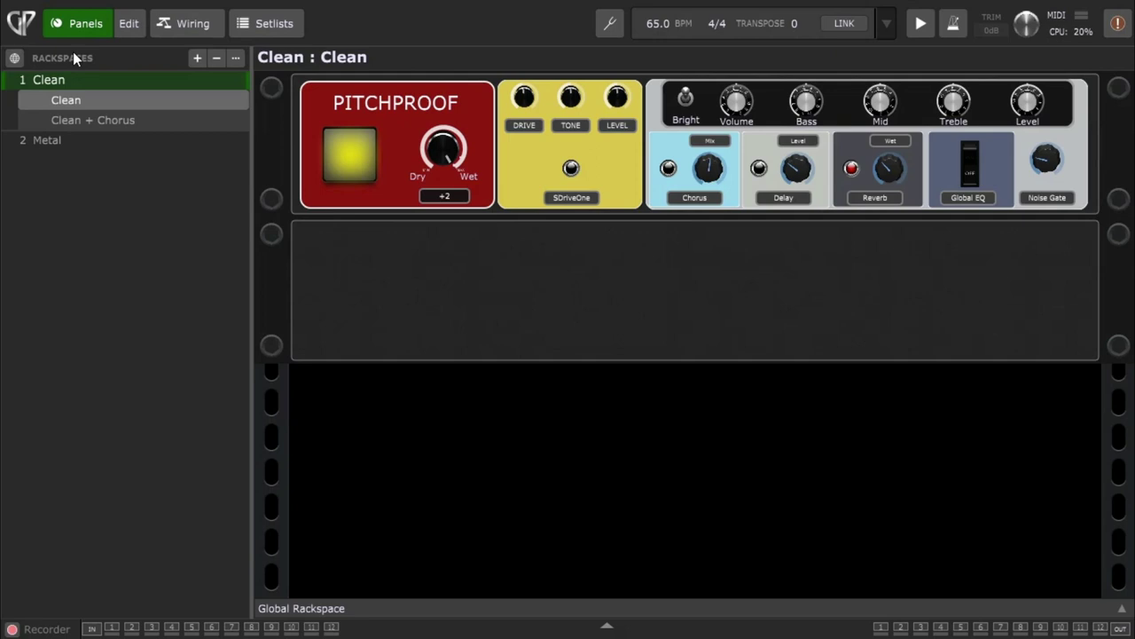
# Show the Clean rackspace wiring and inspect the Pitchproof D->E and Audio In blocks.
pyautogui.click(175, 30)
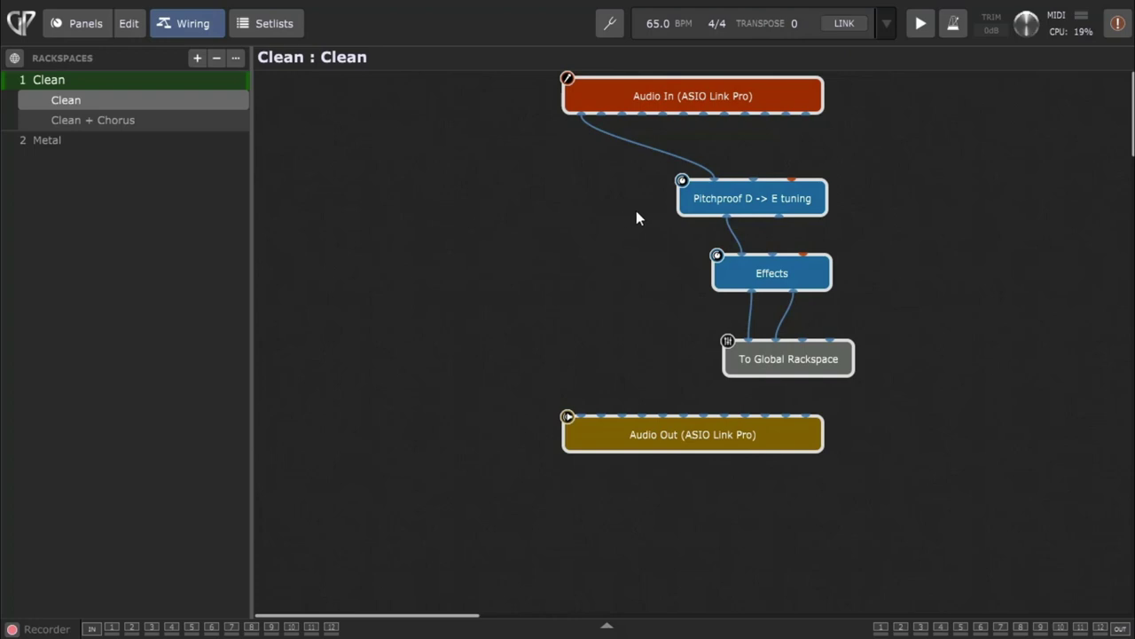
pyautogui.click(709, 201)
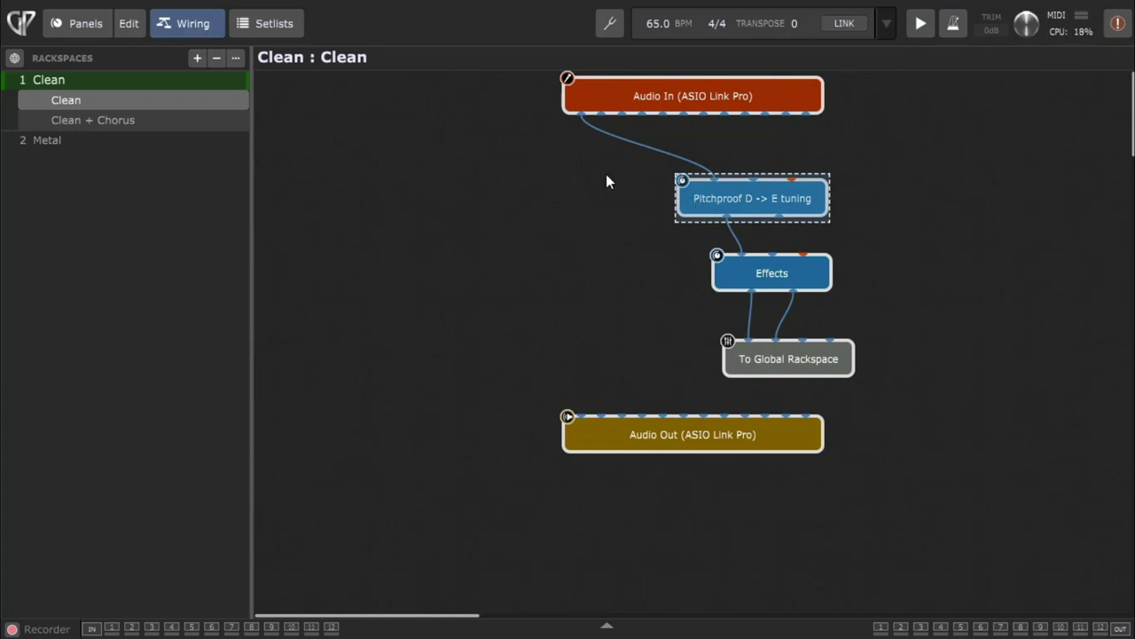
pyautogui.click(614, 107)
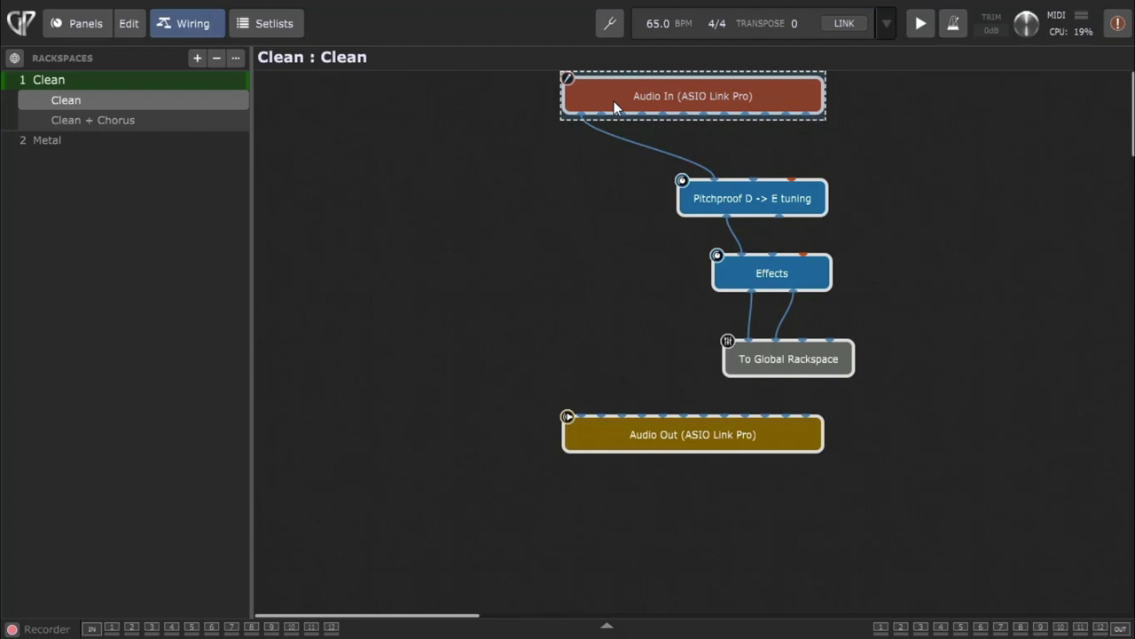
pyautogui.click(518, 215)
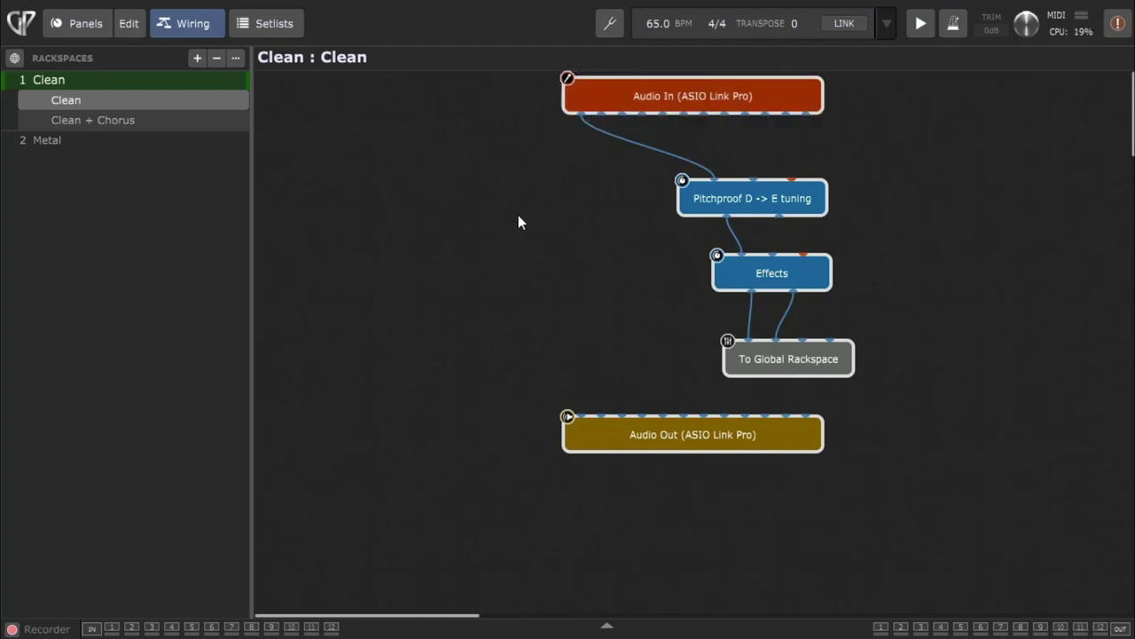
# Return to the Clean rackspace panels and turn off Pitchproof's +2 shift.
pyautogui.click(88, 30)
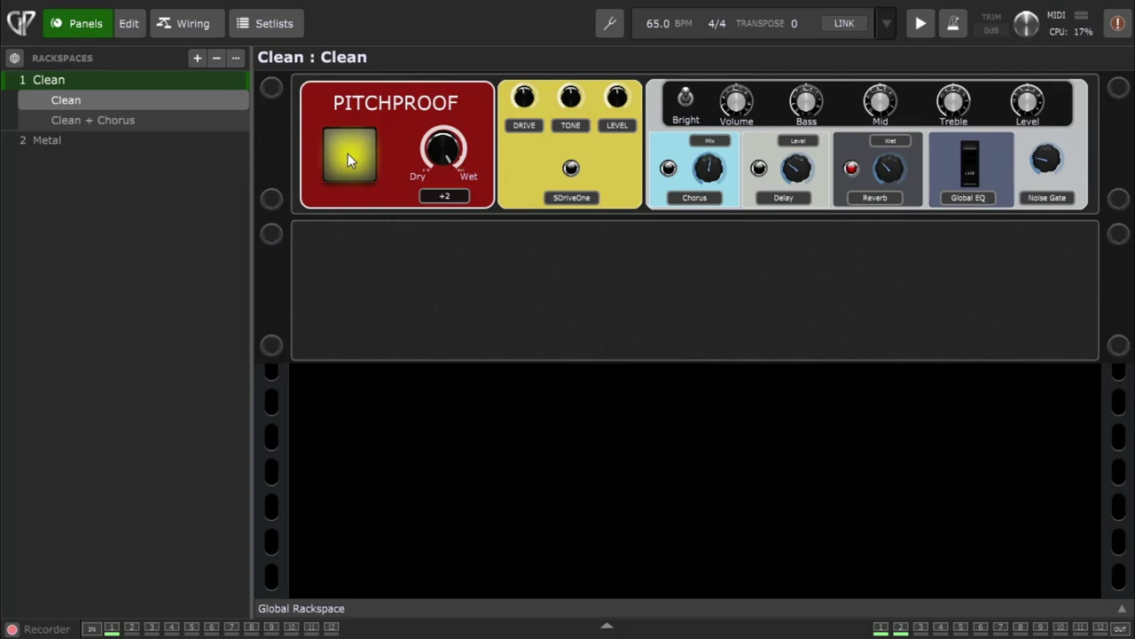
pyautogui.click(348, 153)
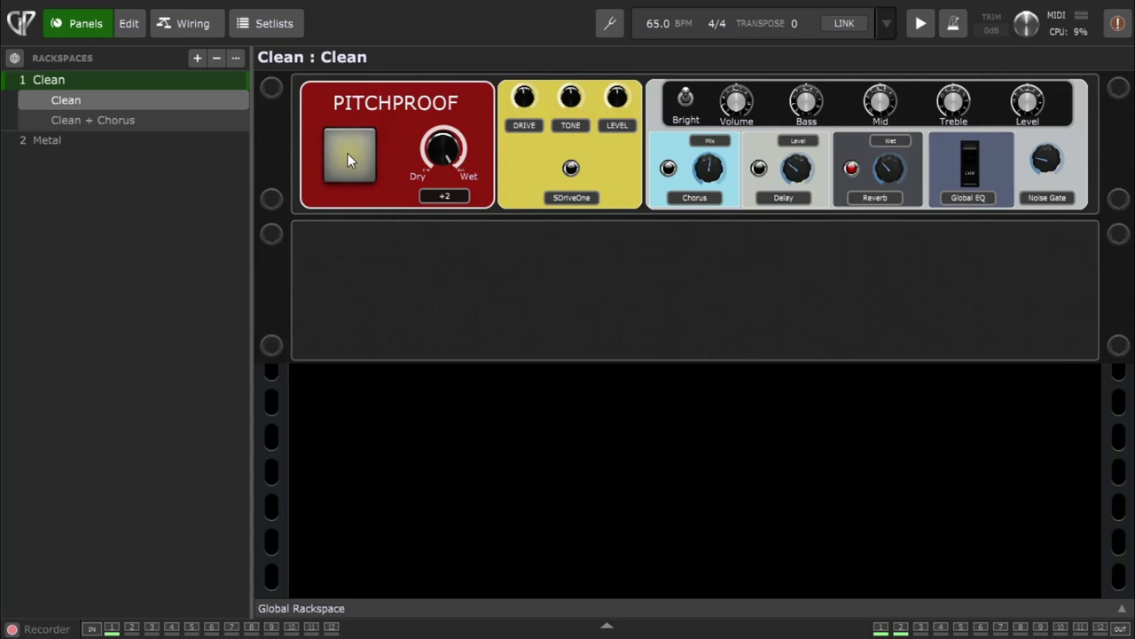
# Select Metal Heavy, open the Global Rackspace, and play the backing track from the beginning.
pyautogui.click(113, 140)
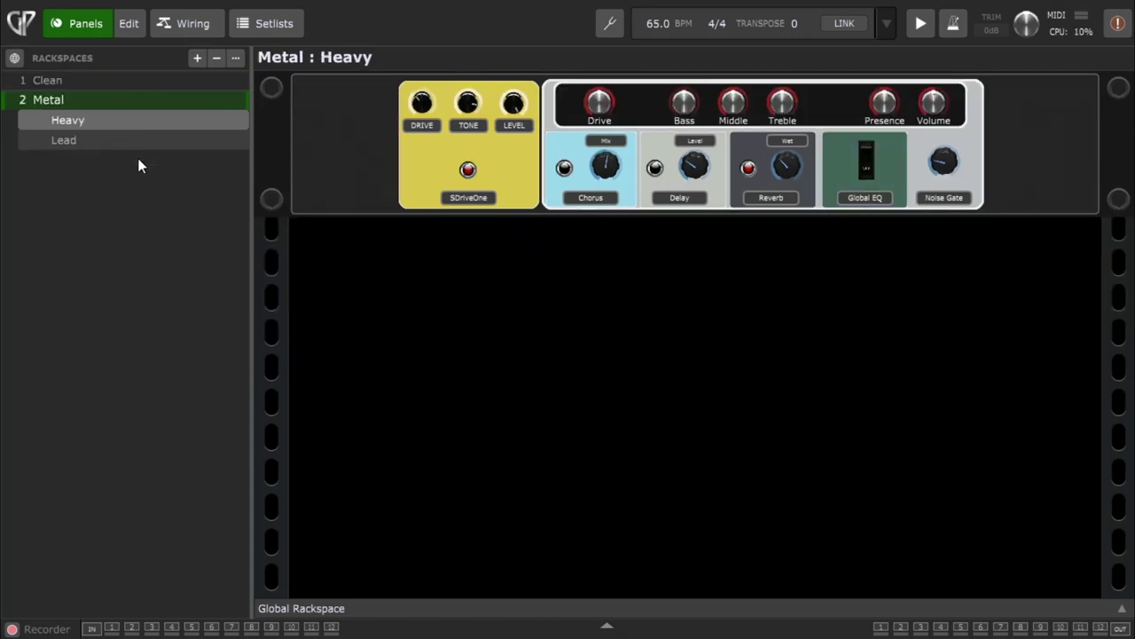
pyautogui.click(595, 606)
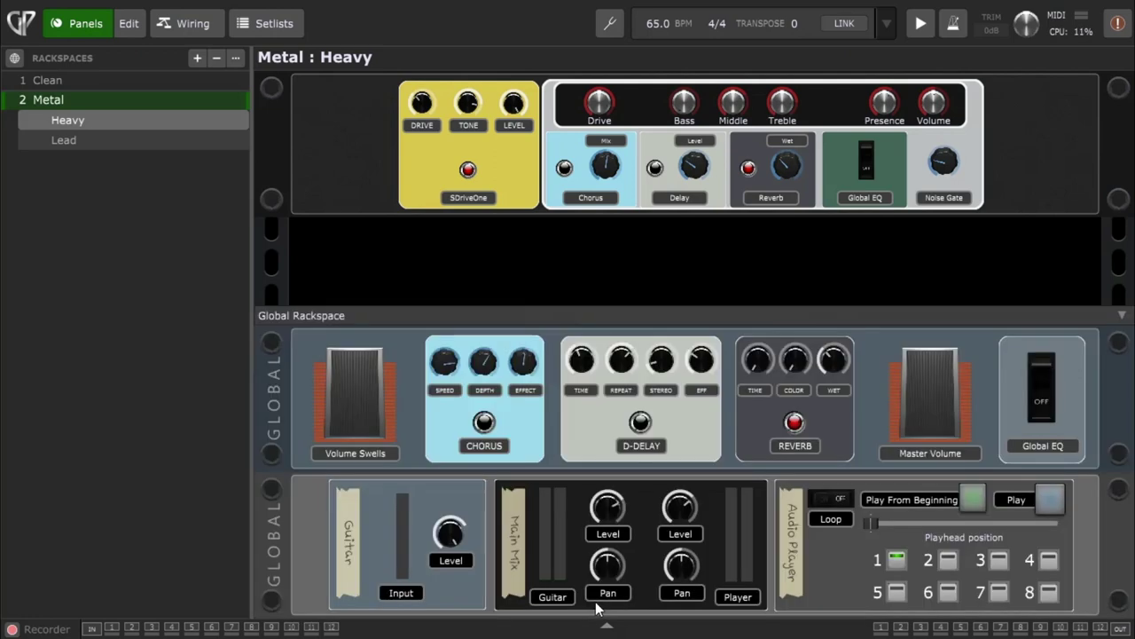
pyautogui.click(968, 497)
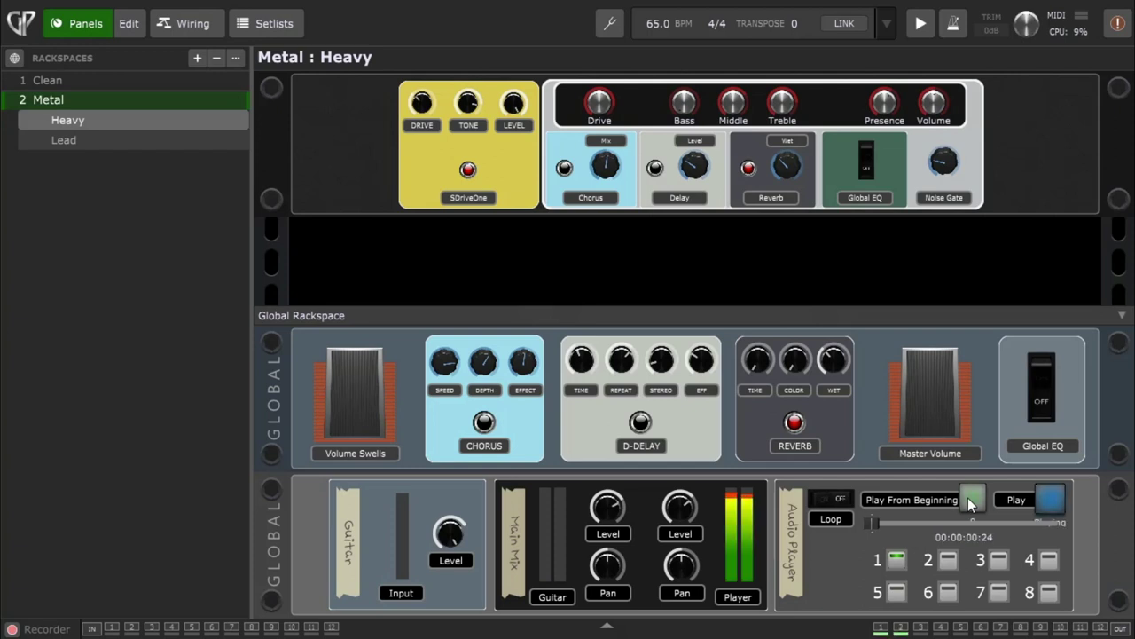